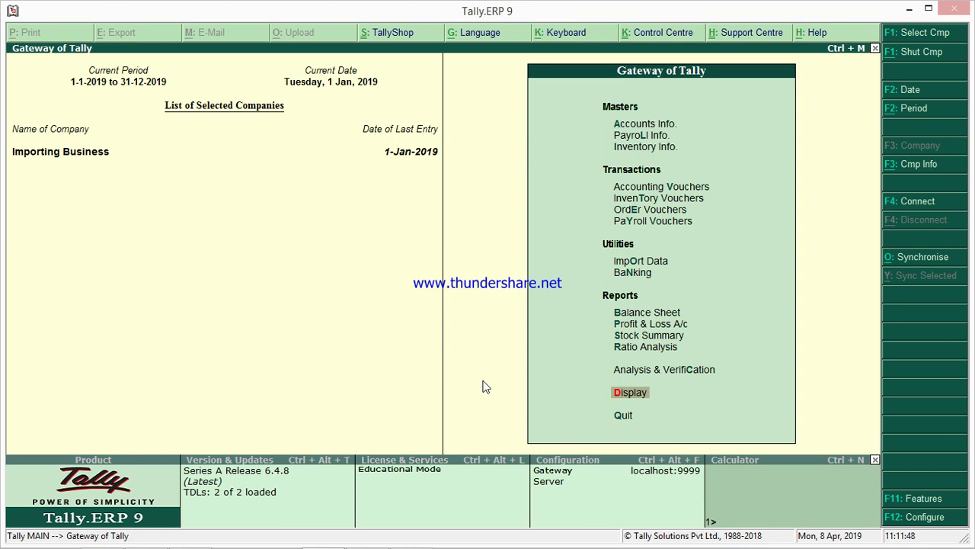
- Open Display > List of Accounts for Importing Business, showing 31 groups and 395 ledgers
key(Up)
key(Down)
key(Return)
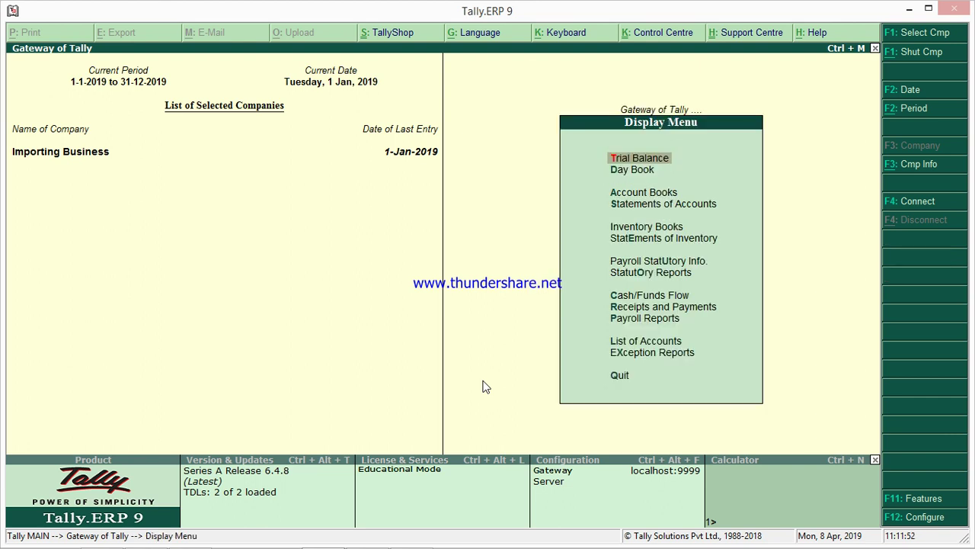
key(Down)
key(Down)
key(Down)
key(Down)
key(Down)
key(Down)
key(Down)
key(Down)
key(Down)
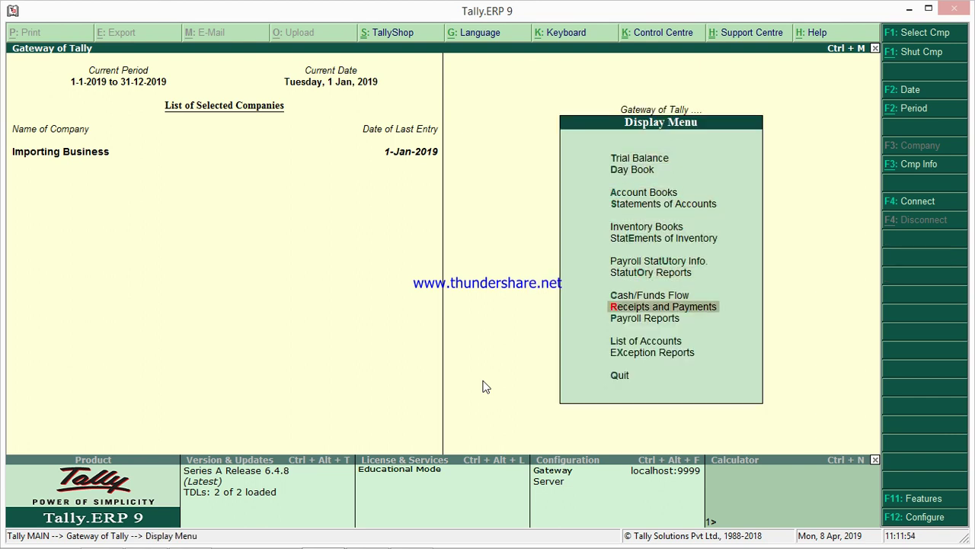
key(Down)
key(Down)
key(Return)
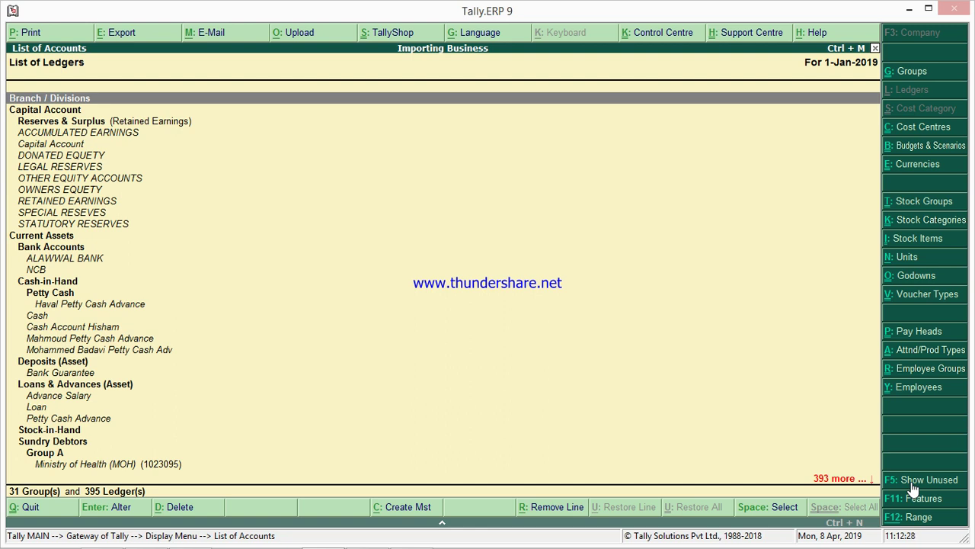
- Filter the list to 374 unused ledgers and inspect the ABDULRAHMAN AL-MSHARI HOSPITAL ledger
click(922, 479)
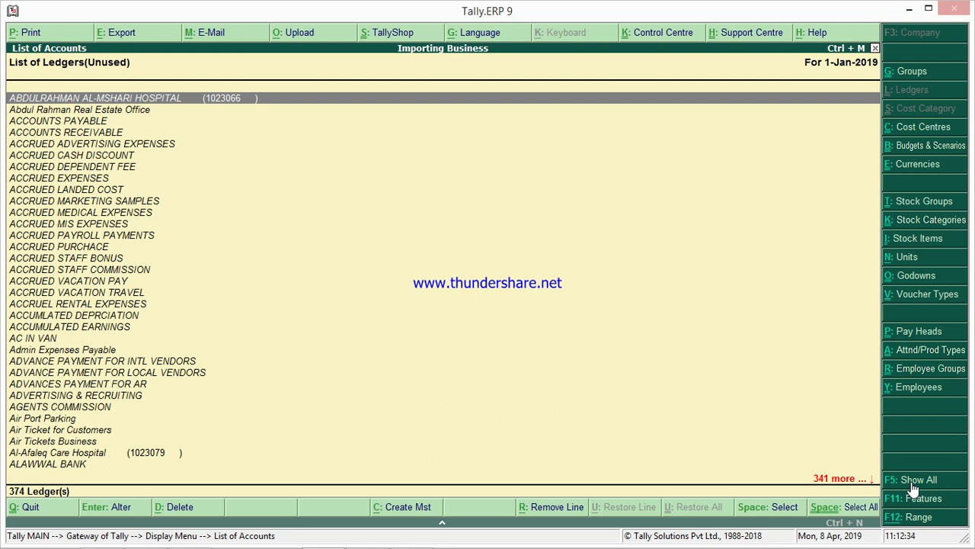
key(Return)
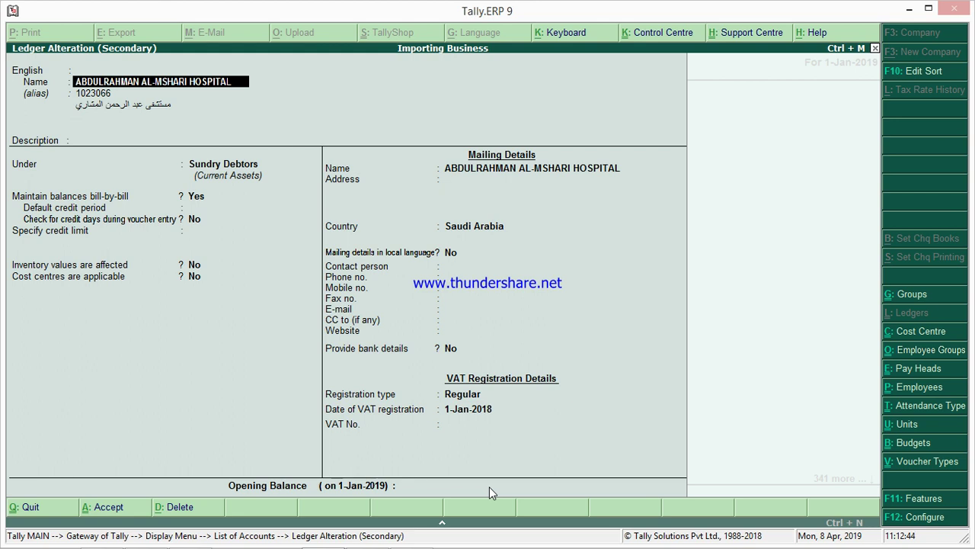
key(Escape)
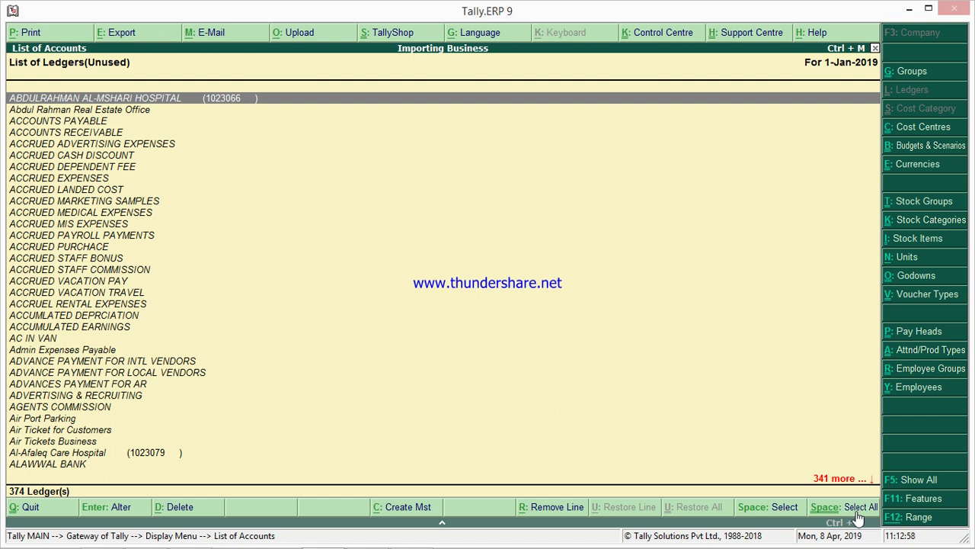
- Mark ABDULRAHMAN AL-MSHARI HOSPITAL, Abdul Rahman Real Estate Office and AC IN VAN for deletion
click(859, 518)
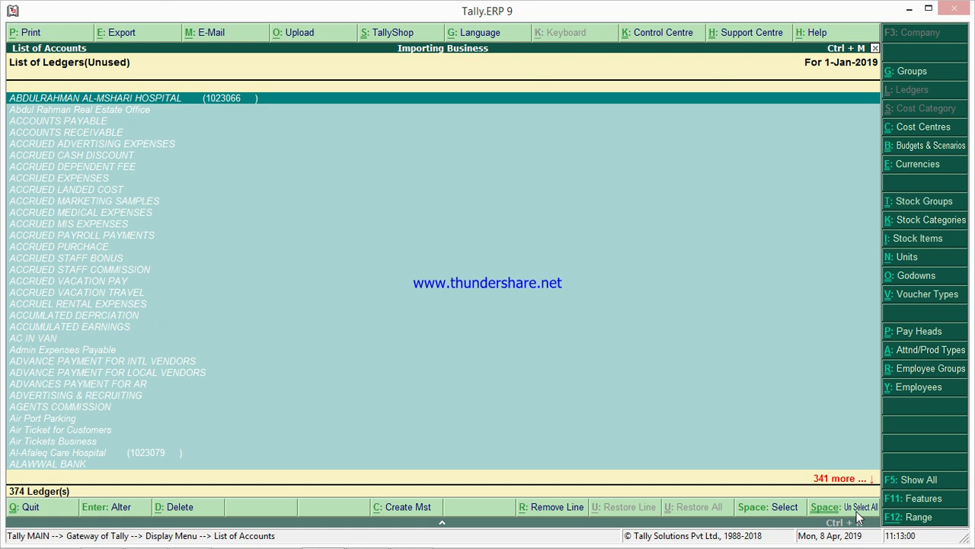
click(858, 515)
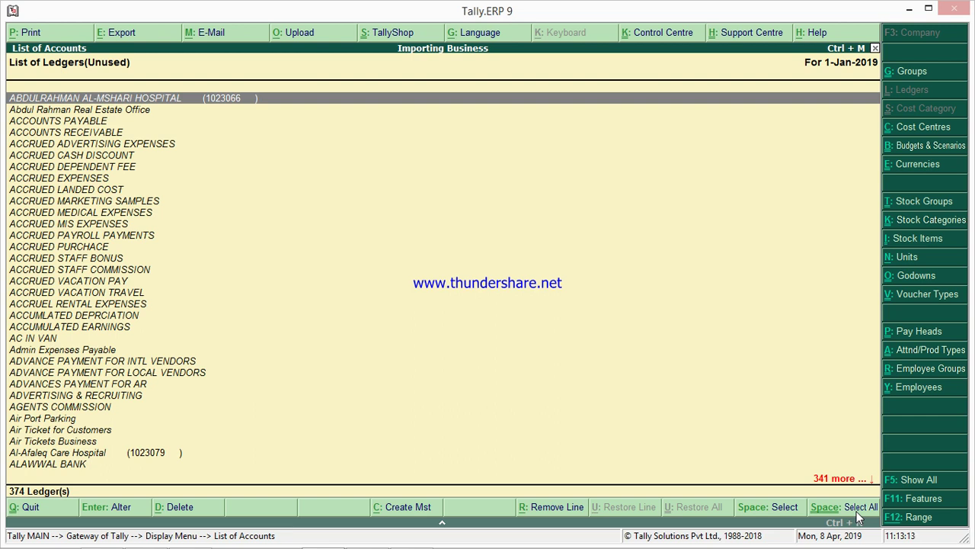
key(space)
key(space)
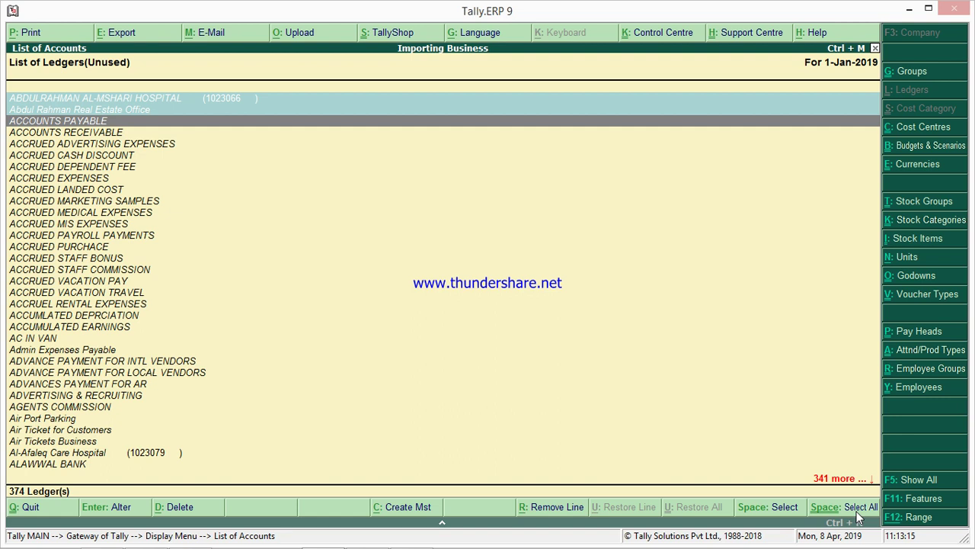
key(Down)
key(Down)
key(Down)
key(Down)
key(Down)
key(Down)
key(Down)
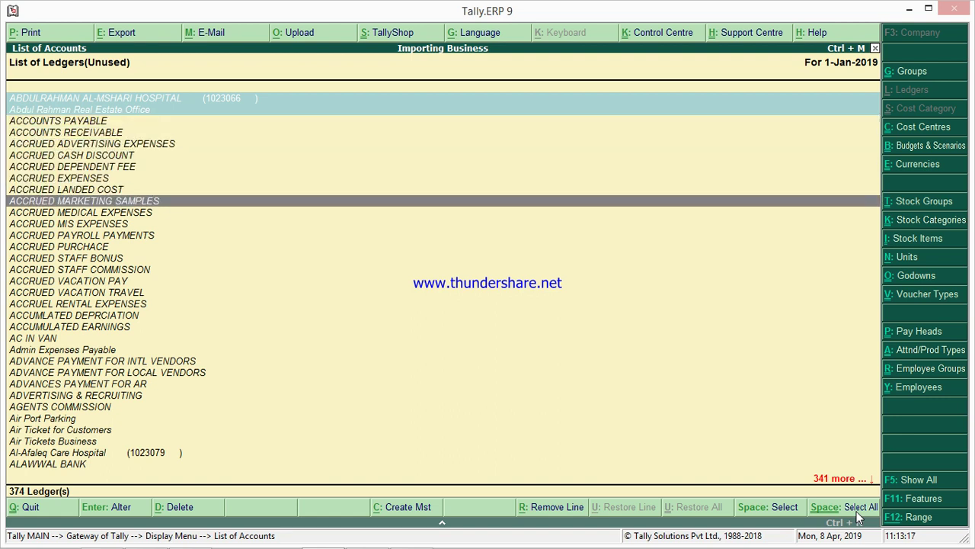
key(Down)
key(Down)
key(Down)
key(Down)
key(Down)
key(Down)
key(Down)
key(Down)
key(Down)
key(Down)
key(Down)
key(Down)
key(space)
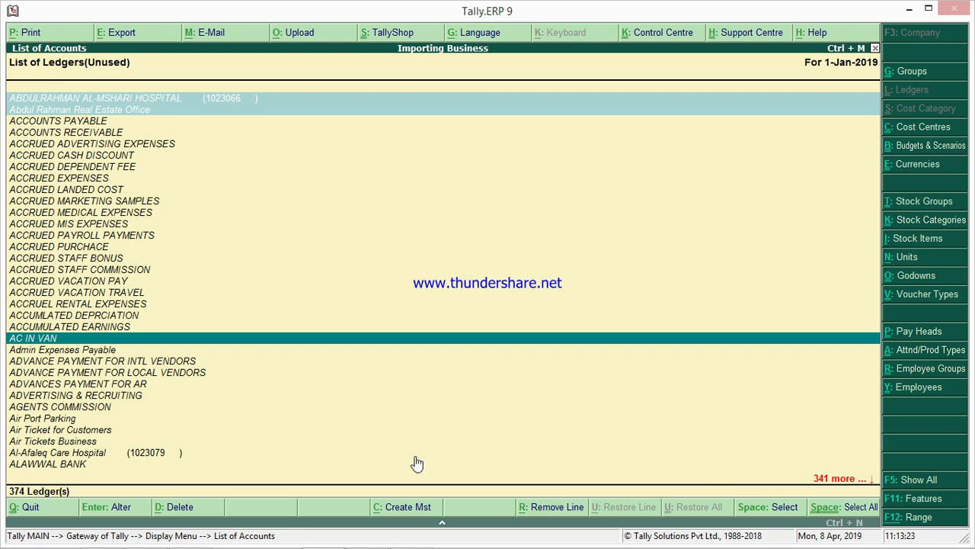
- Delete the three marked ledgers, then show the 130 unused stock items
click(178, 513)
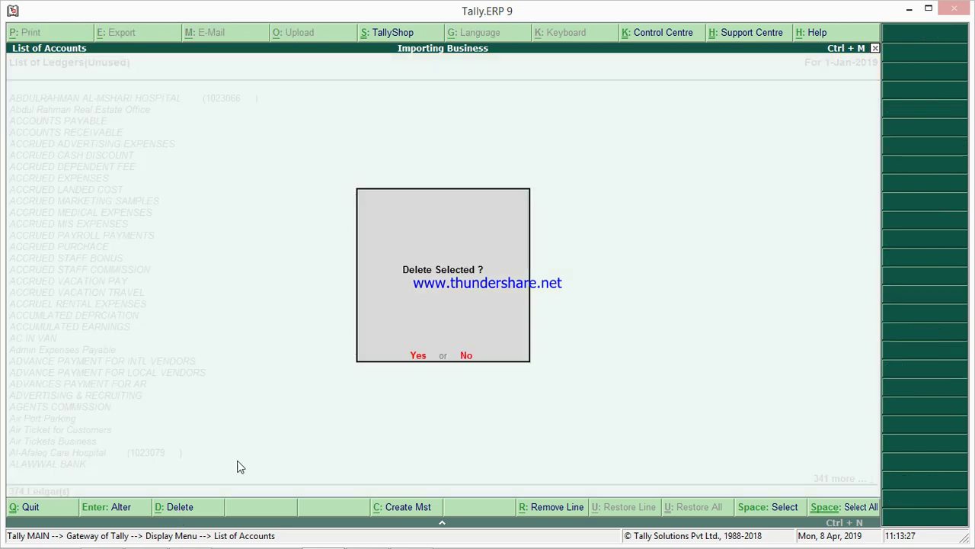
click(418, 356)
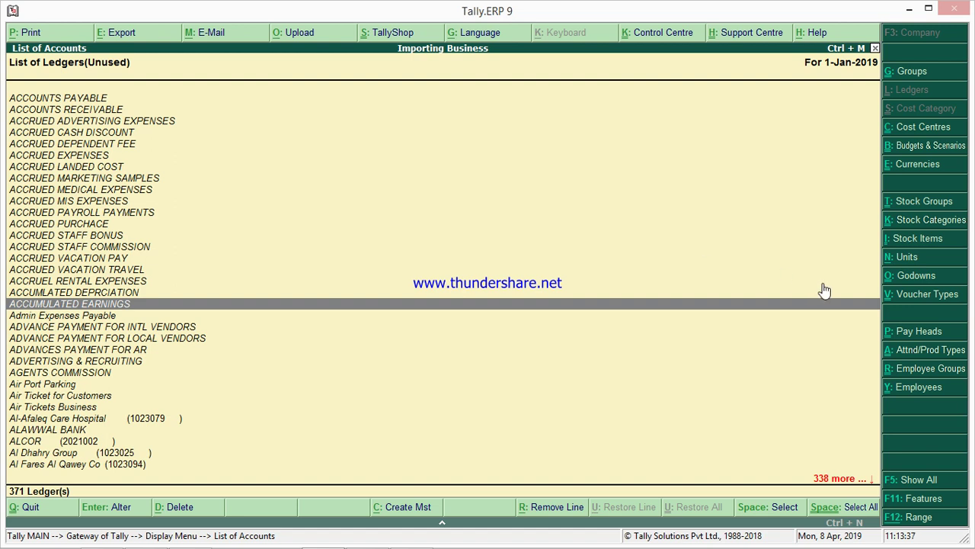
click(912, 239)
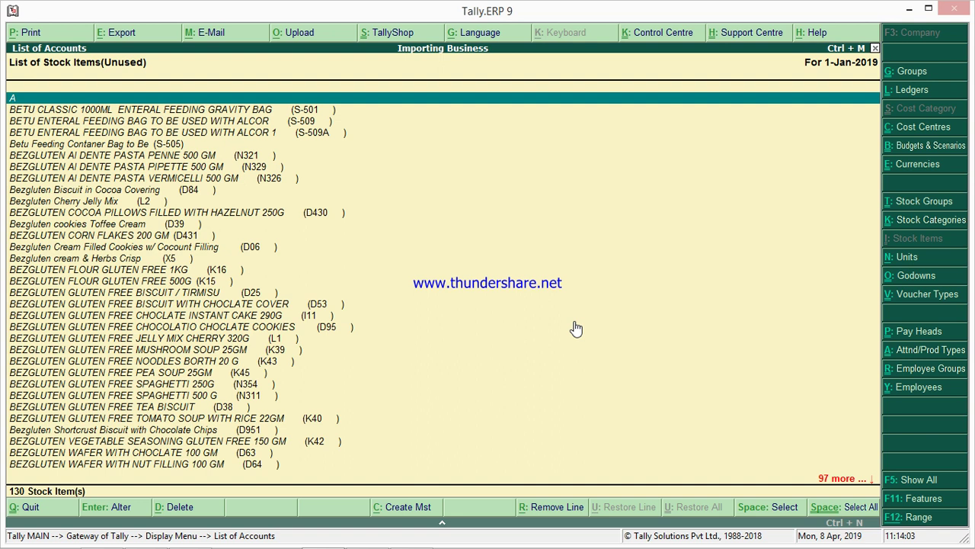
- Mark the S-509 and S-509A feeding-bag items and delete them, confirming with Y
key(Down)
key(Down)
key(space)
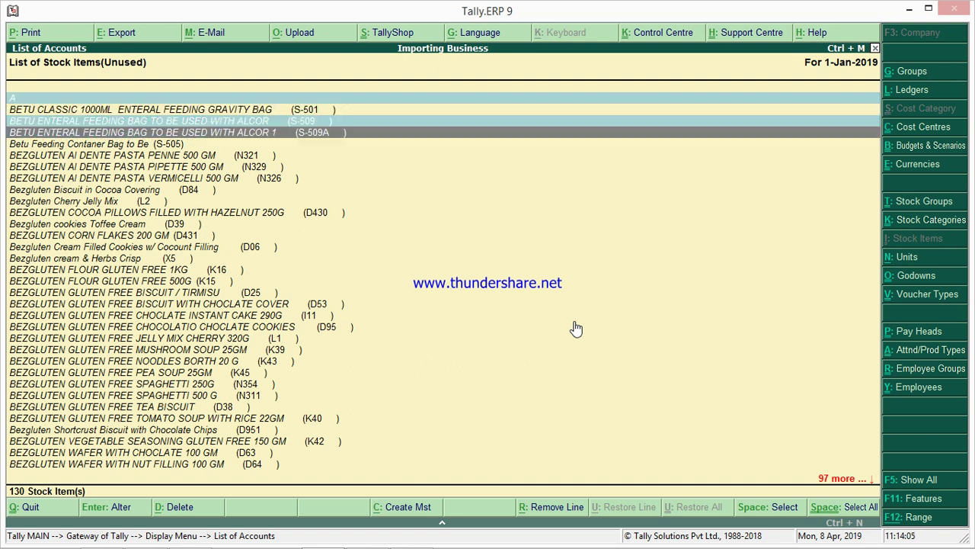
key(space)
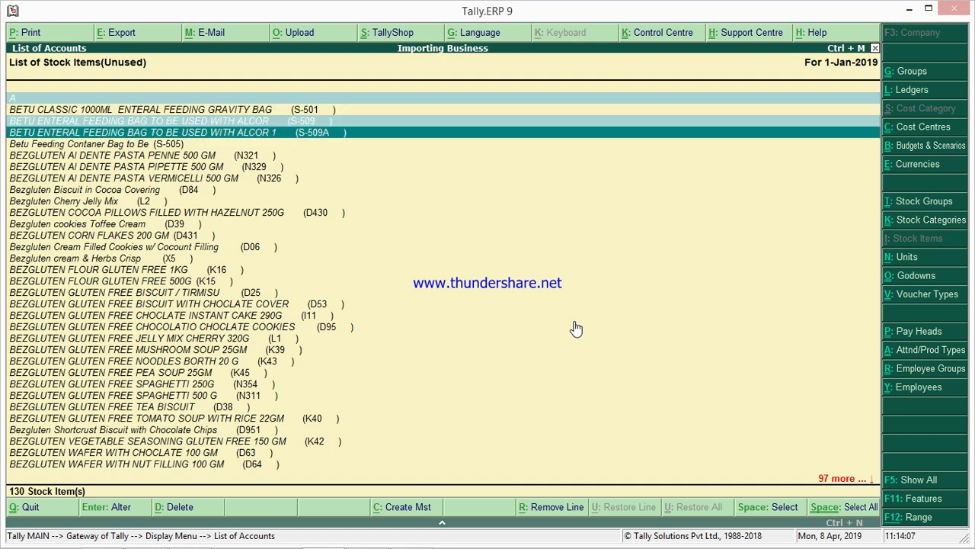
click(175, 507)
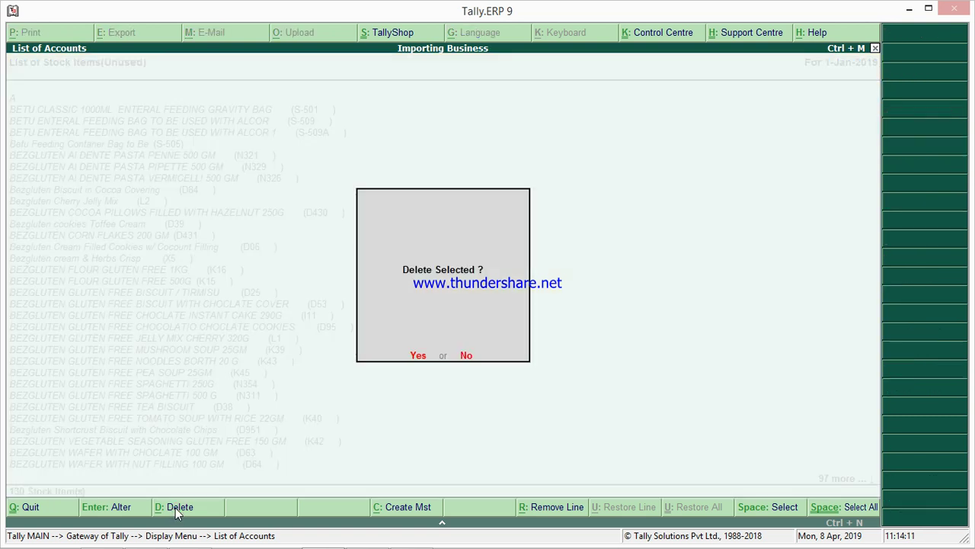
key(y)
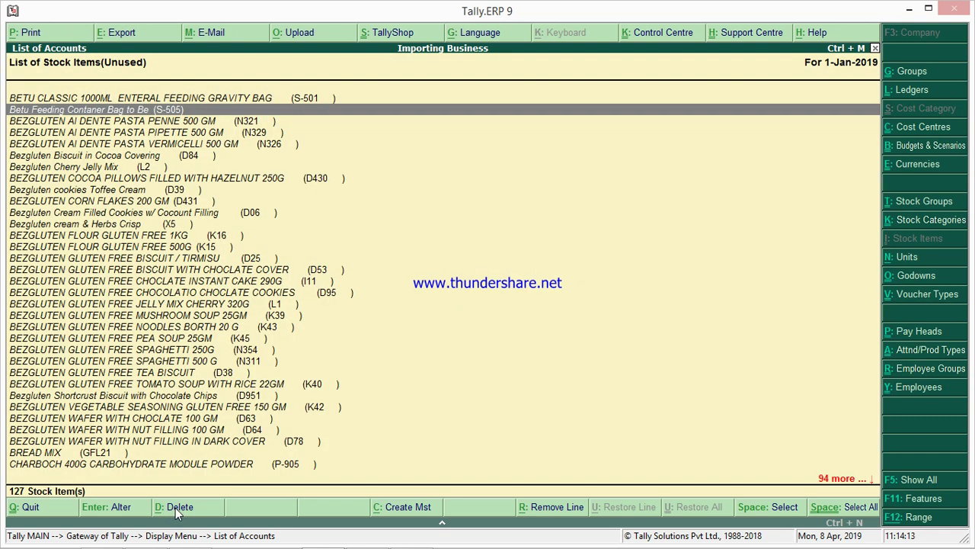